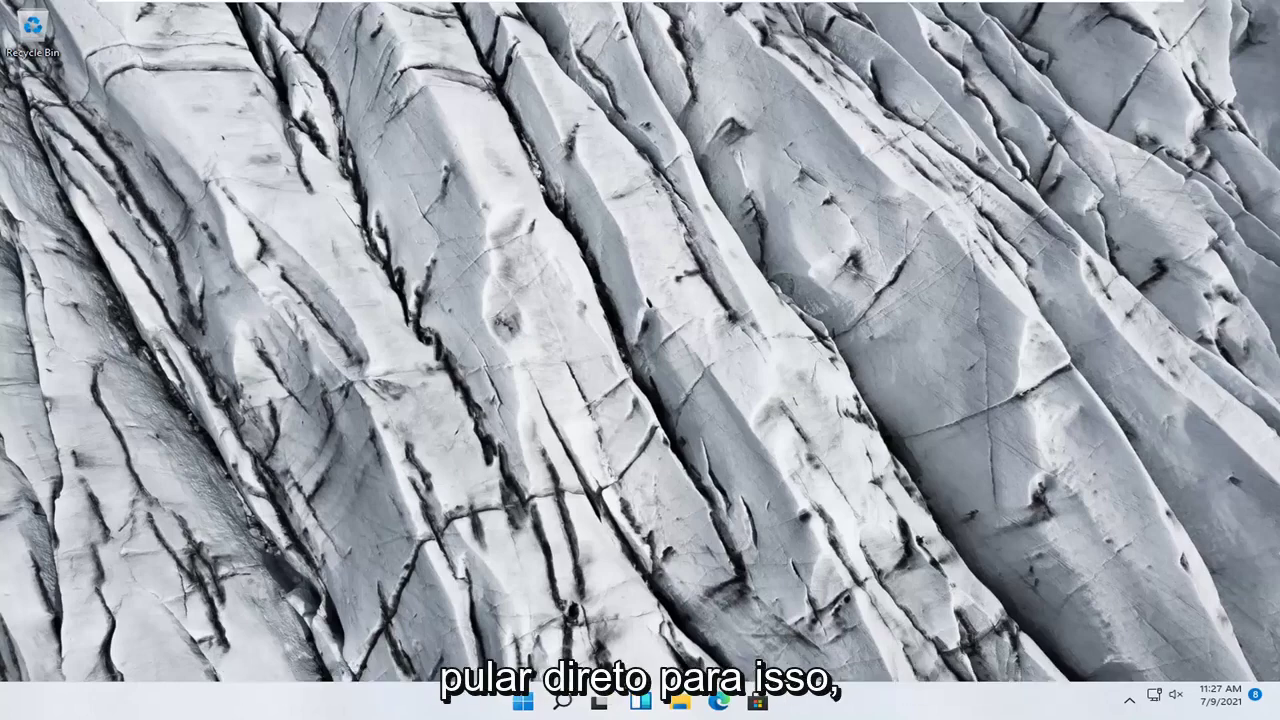
# Step: Open Settings from the Start quick menu and go to System > Troubleshoot
pyautogui.rightClick(519, 704)
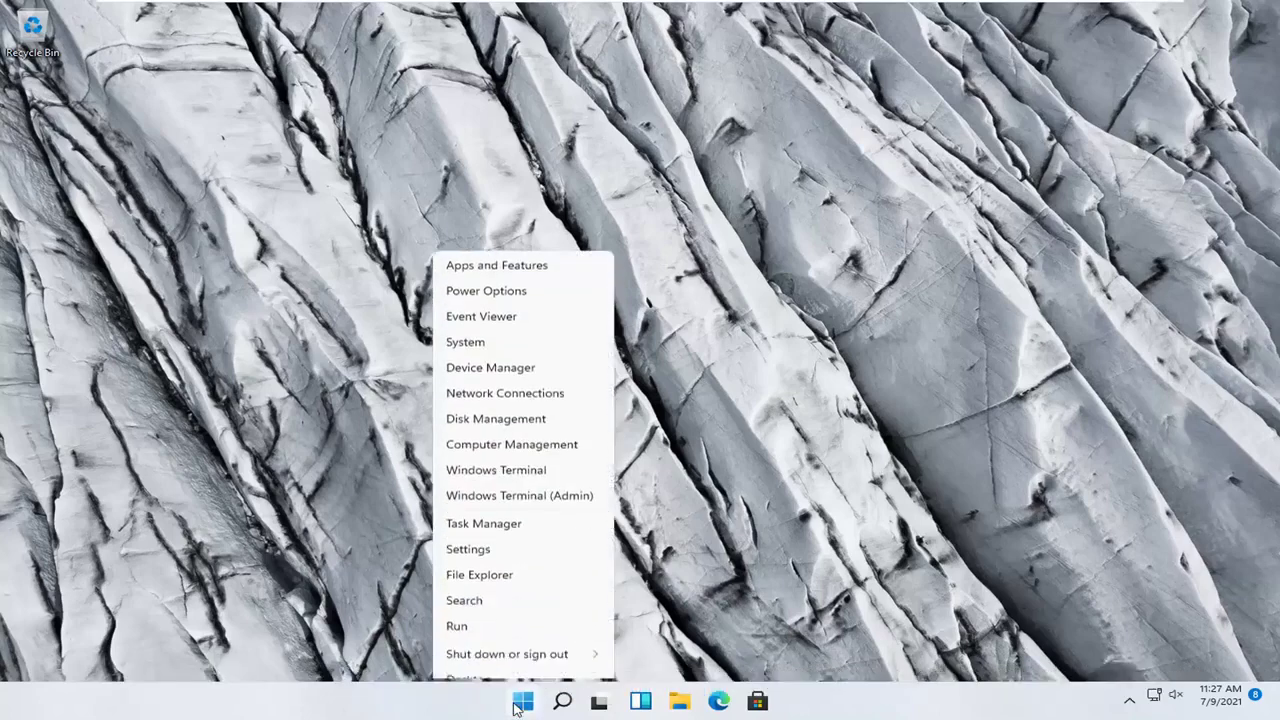
pyautogui.click(489, 537)
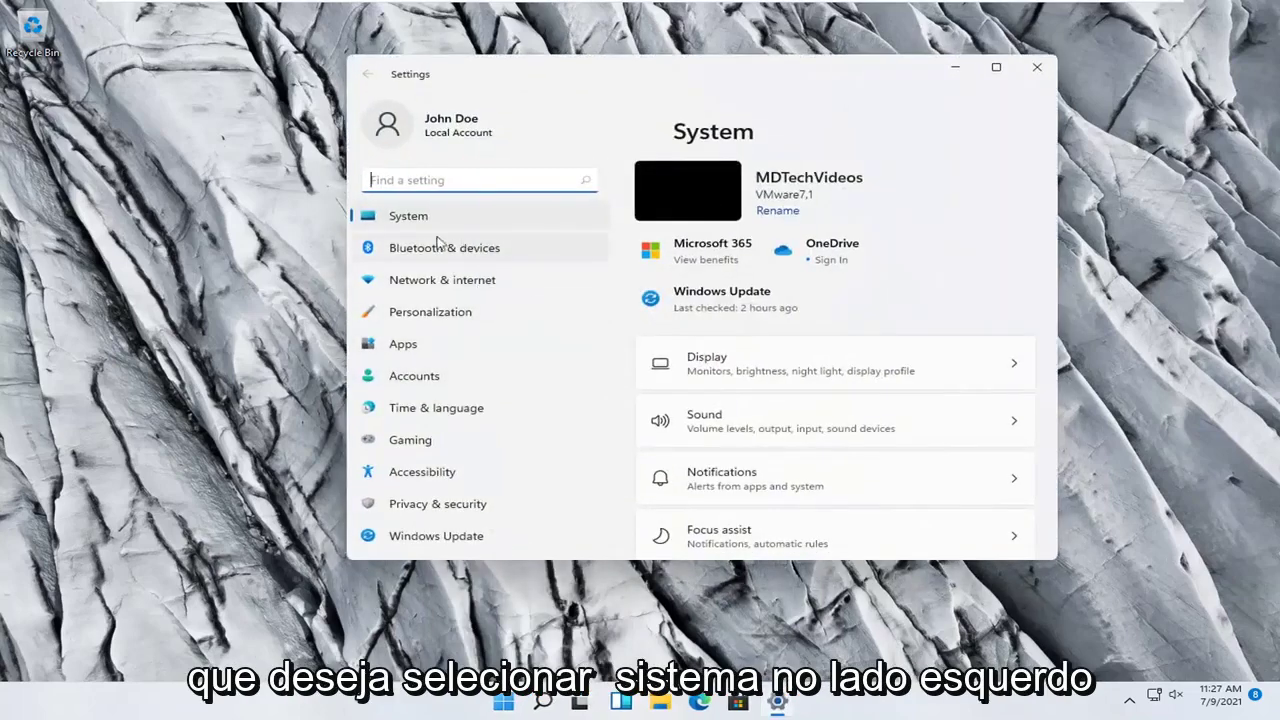
pyautogui.click(407, 218)
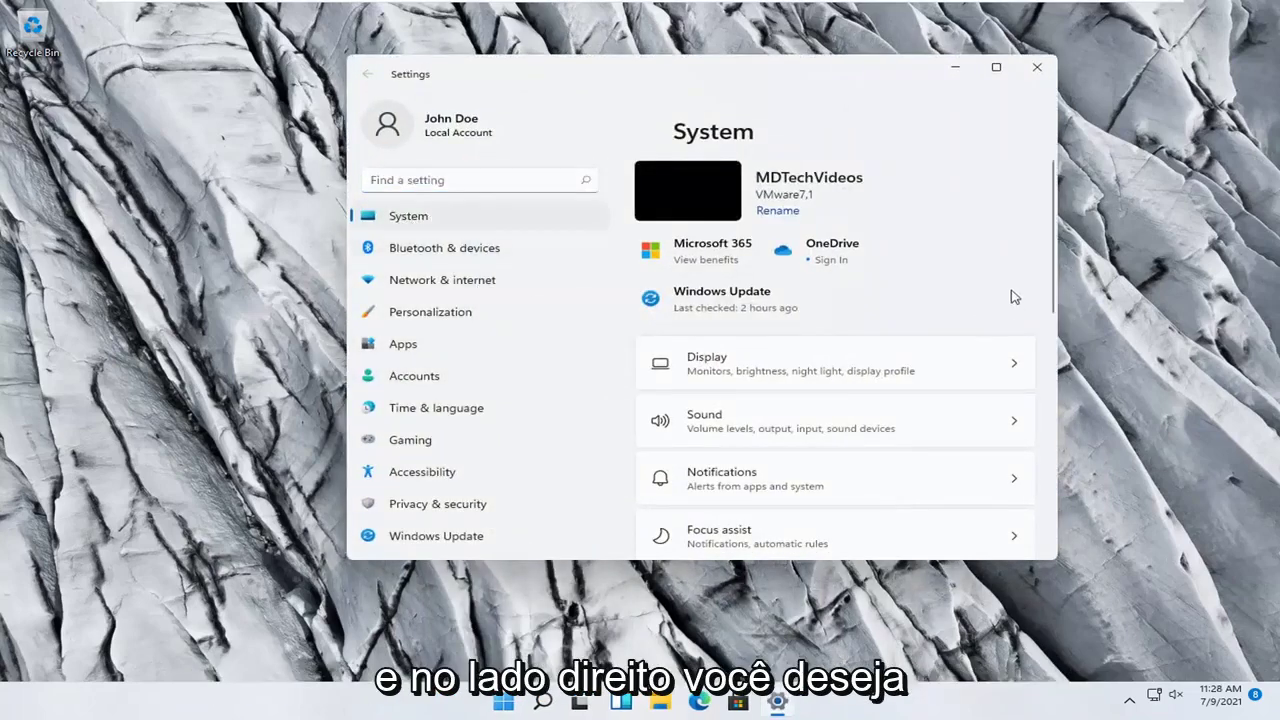
pyautogui.scroll(-5, 855, 363)
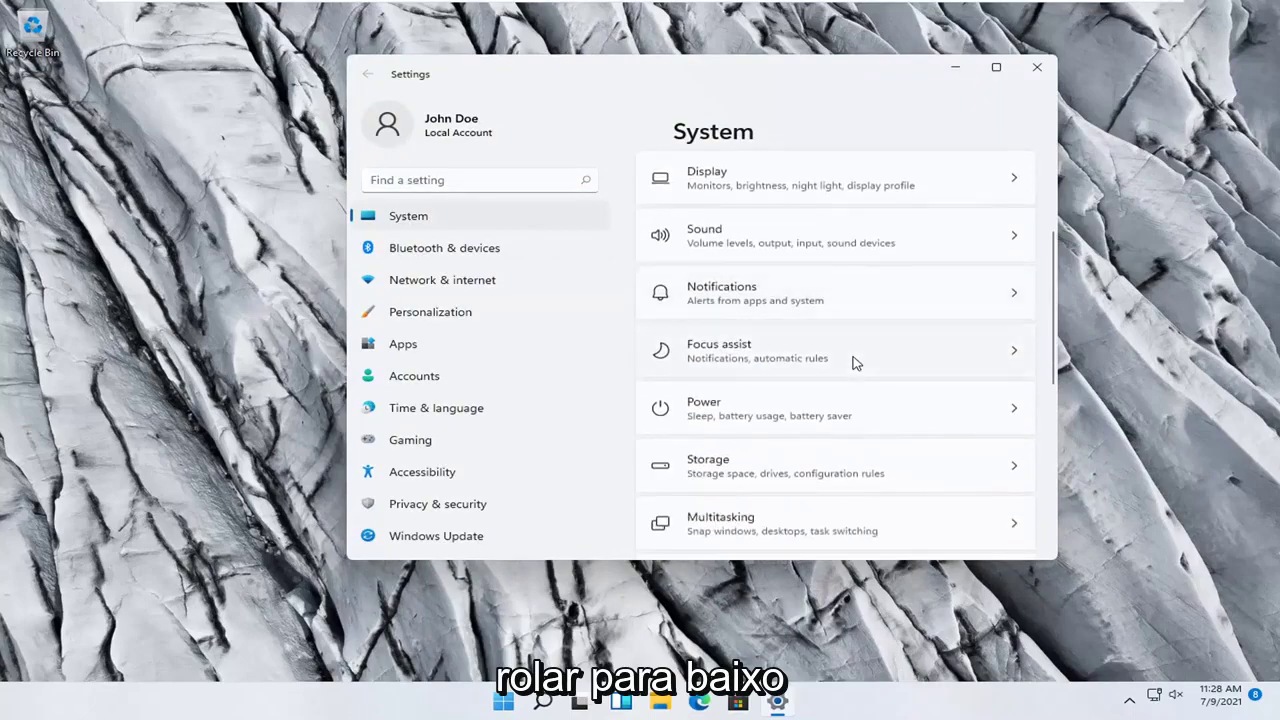
pyautogui.scroll(-2, 855, 363)
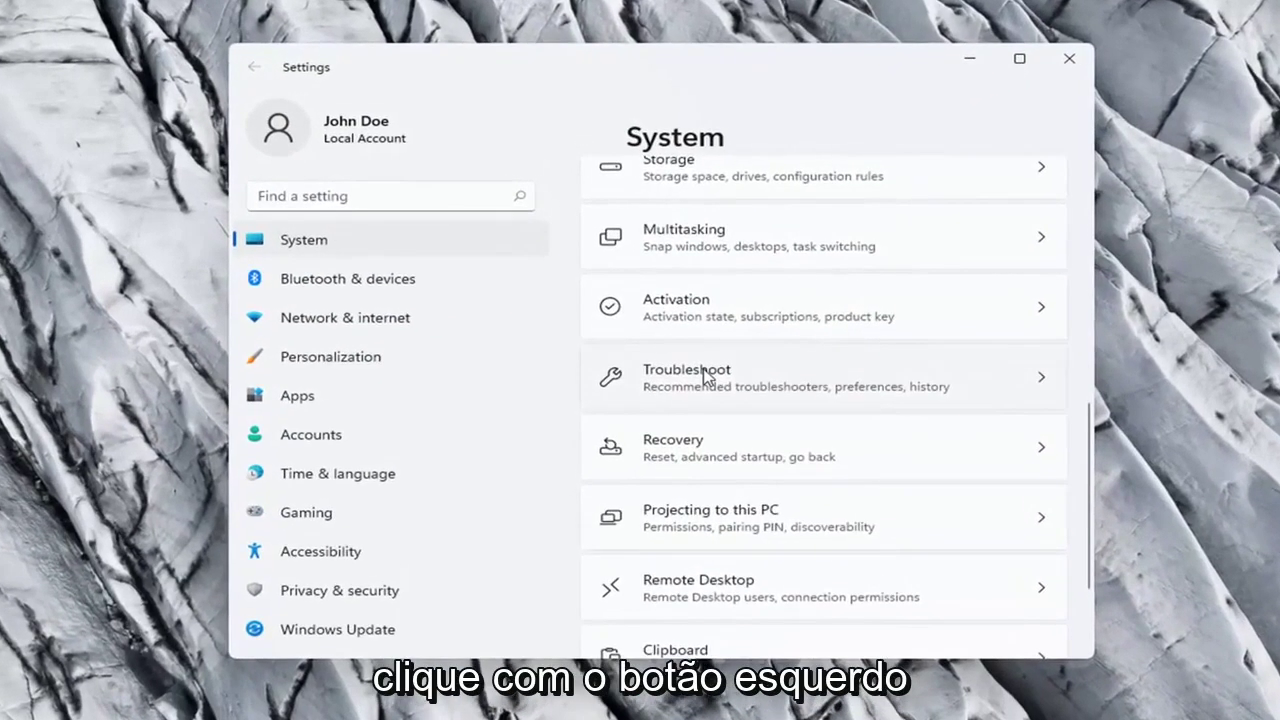
pyautogui.click(710, 368)
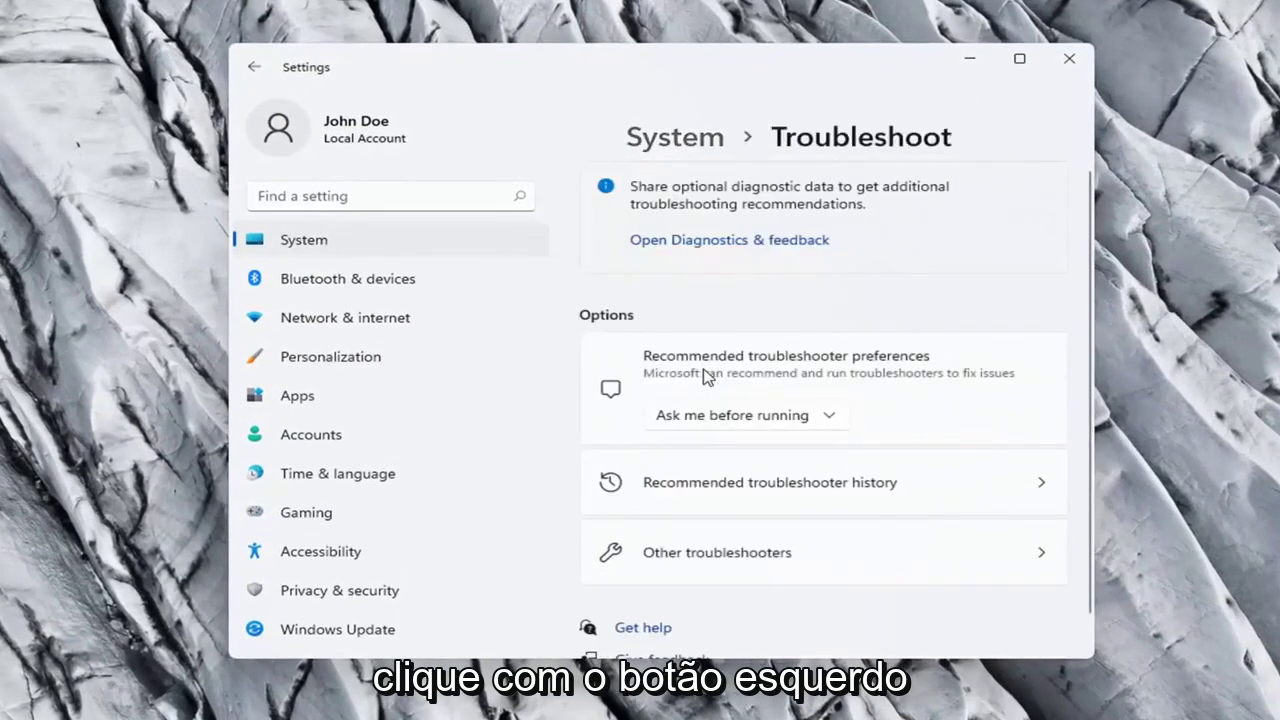
pyautogui.scroll(-1, 832, 344)
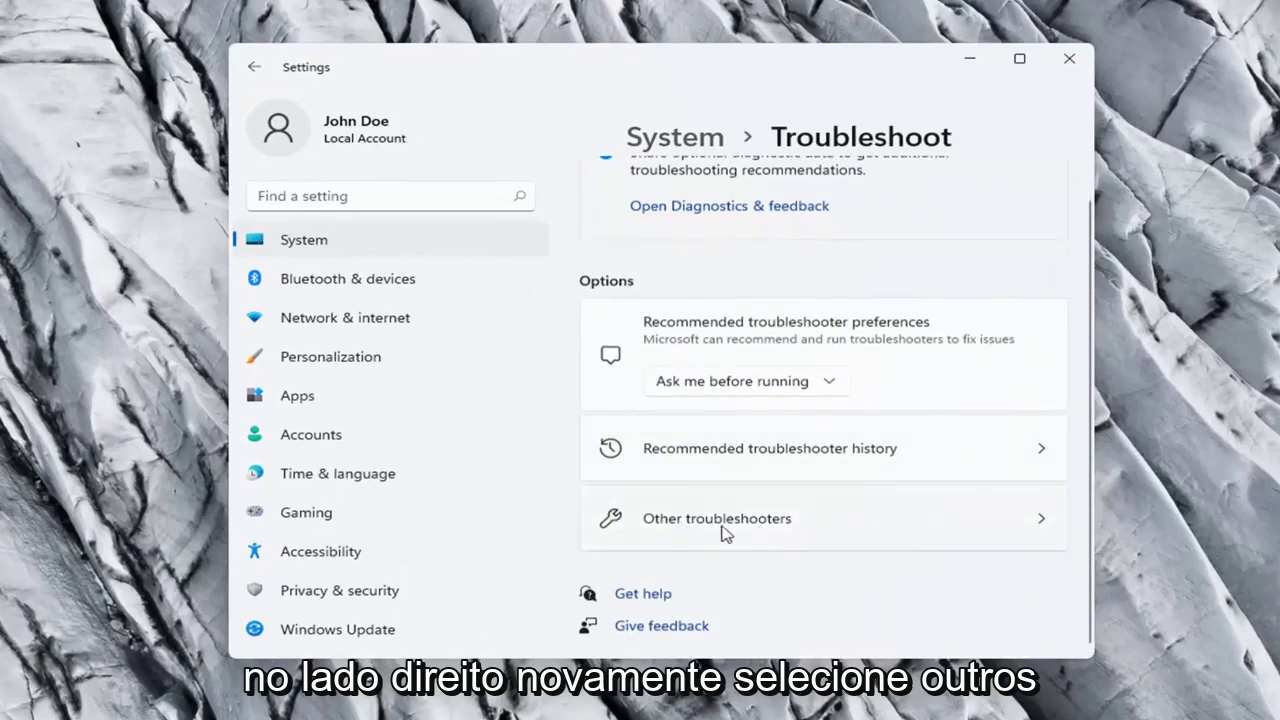
# Step: Run the Network Adapter troubleshooter and close it once it reports no identifiable problem
pyautogui.click(757, 526)
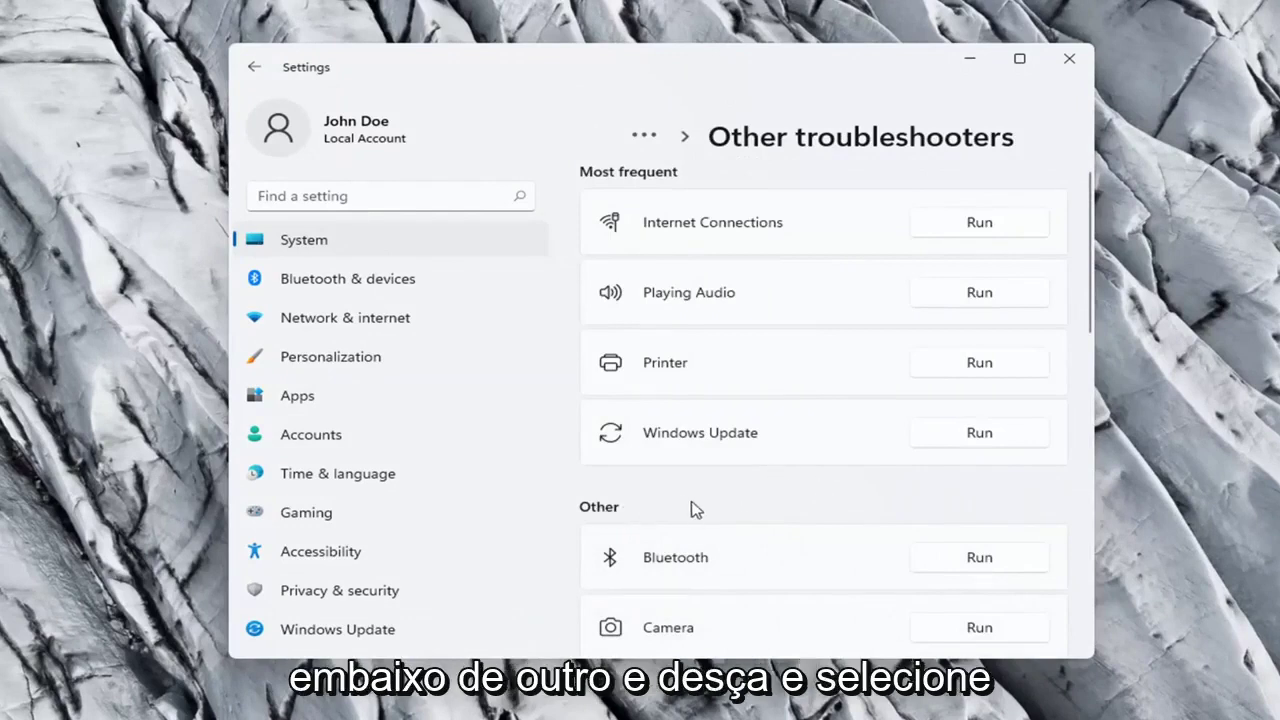
pyautogui.scroll(-2, 697, 510)
pyautogui.scroll(-2, 697, 510)
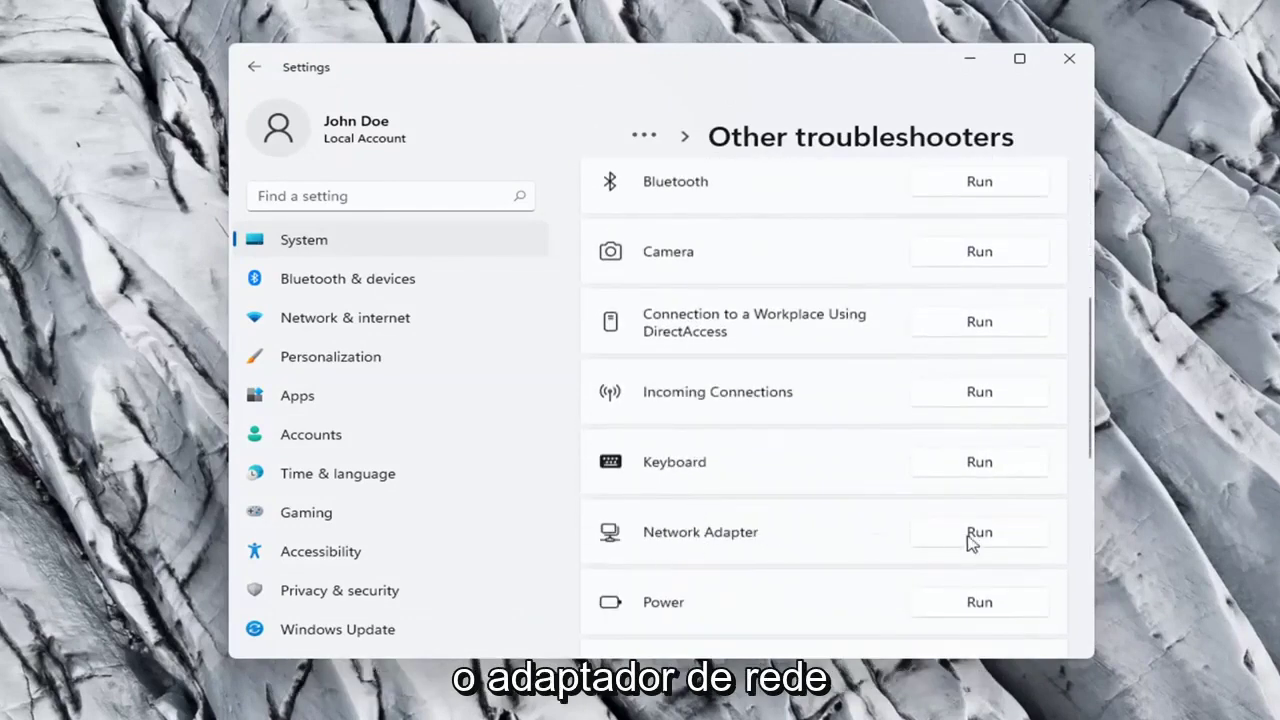
pyautogui.click(989, 535)
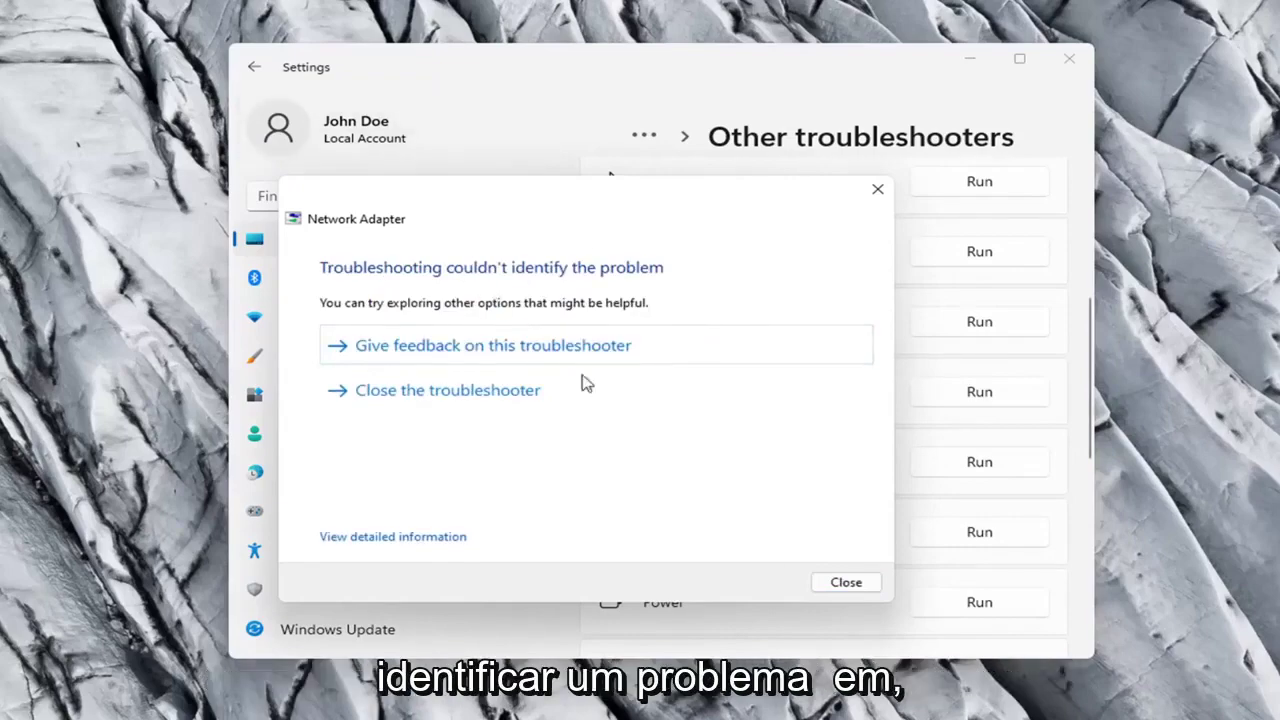
pyautogui.click(840, 588)
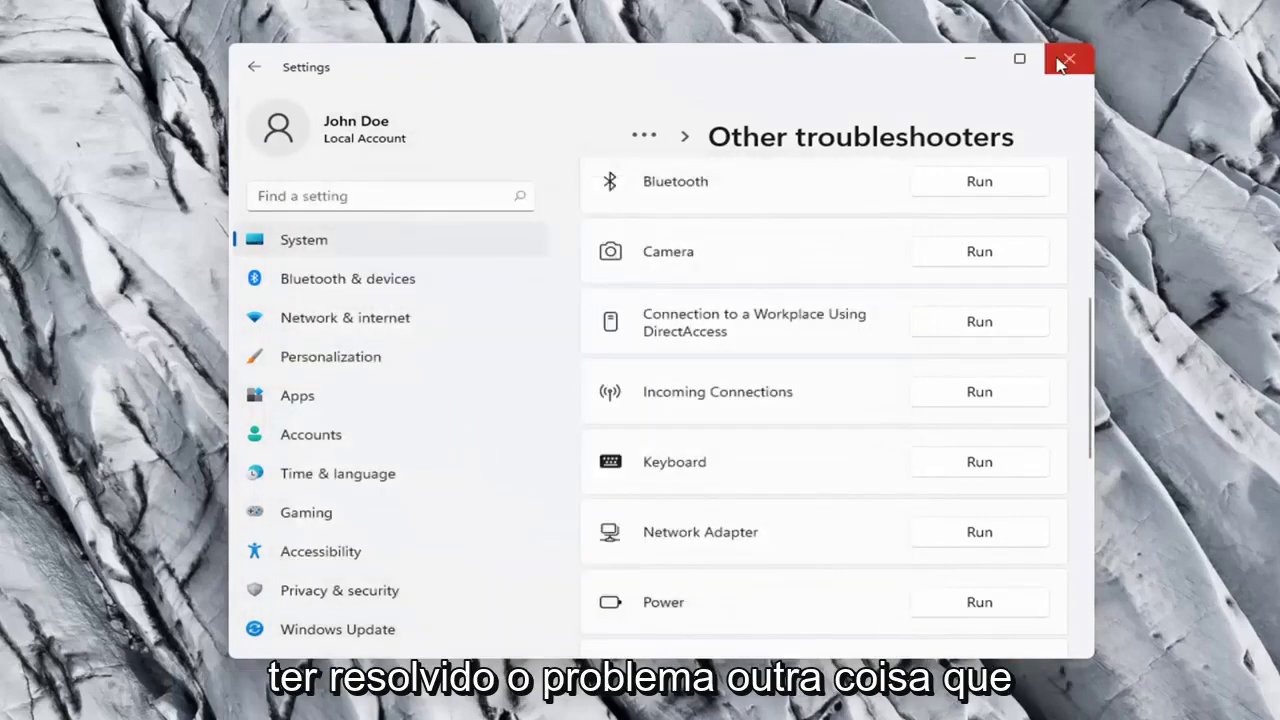
# Step: Close Settings, search for 'cmd' and launch Command Prompt as administrator
pyautogui.click(1066, 63)
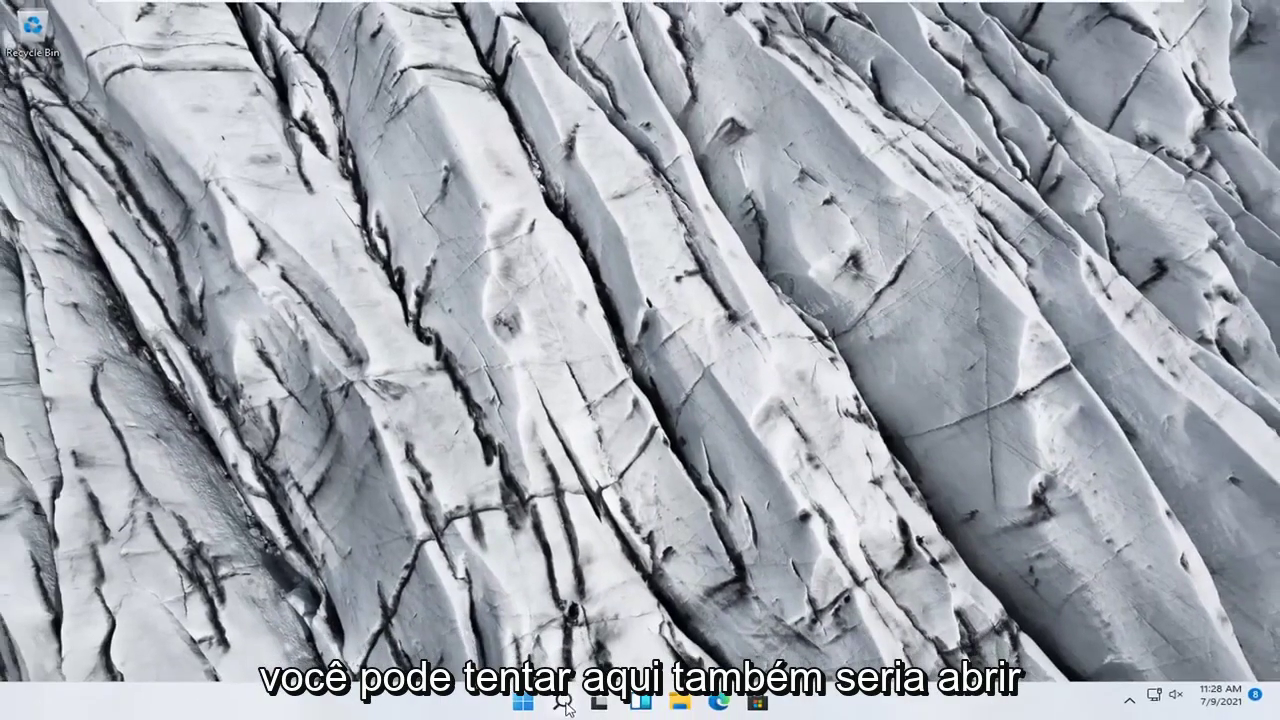
pyautogui.click(559, 707)
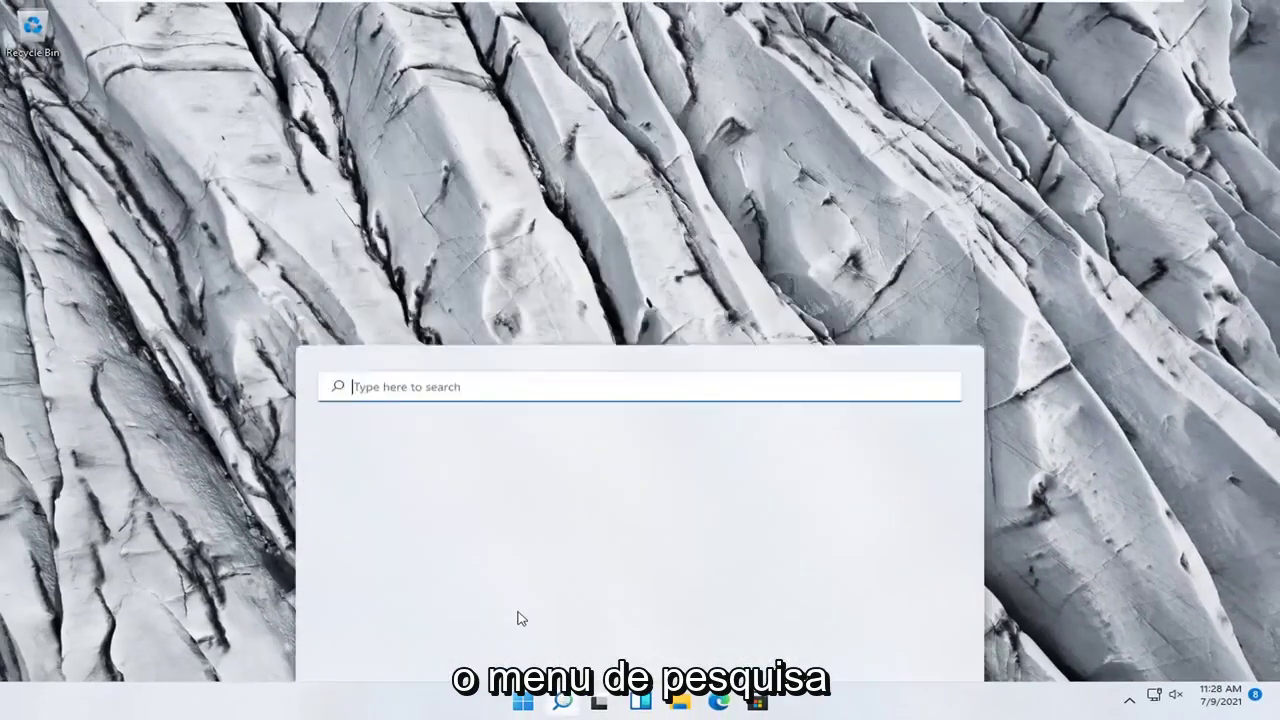
pyautogui.write('cmd')
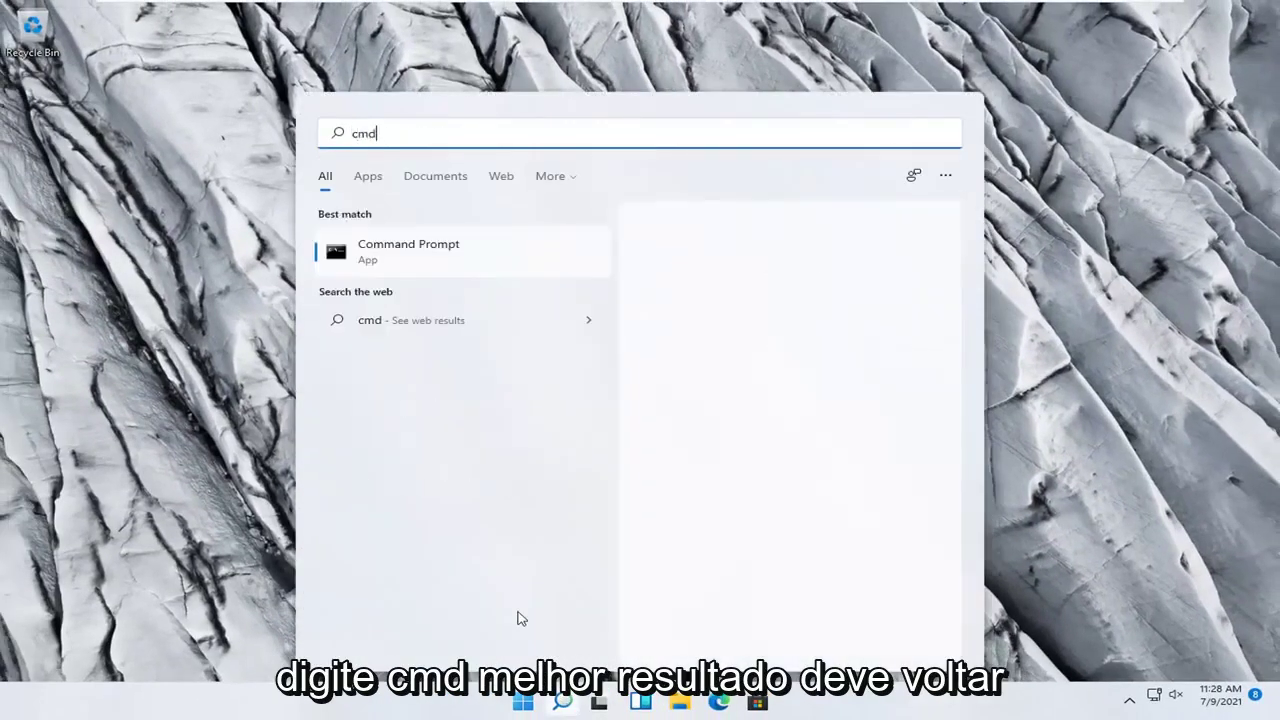
pyautogui.rightClick(403, 263)
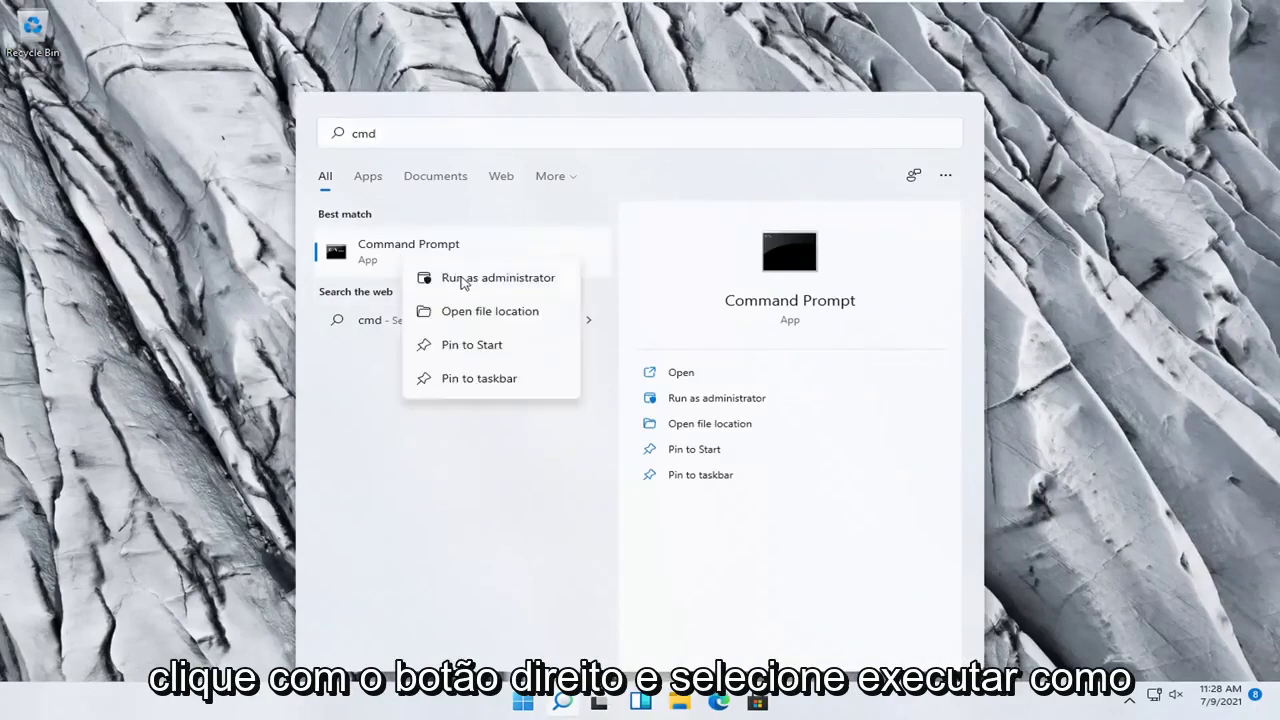
pyautogui.click(462, 280)
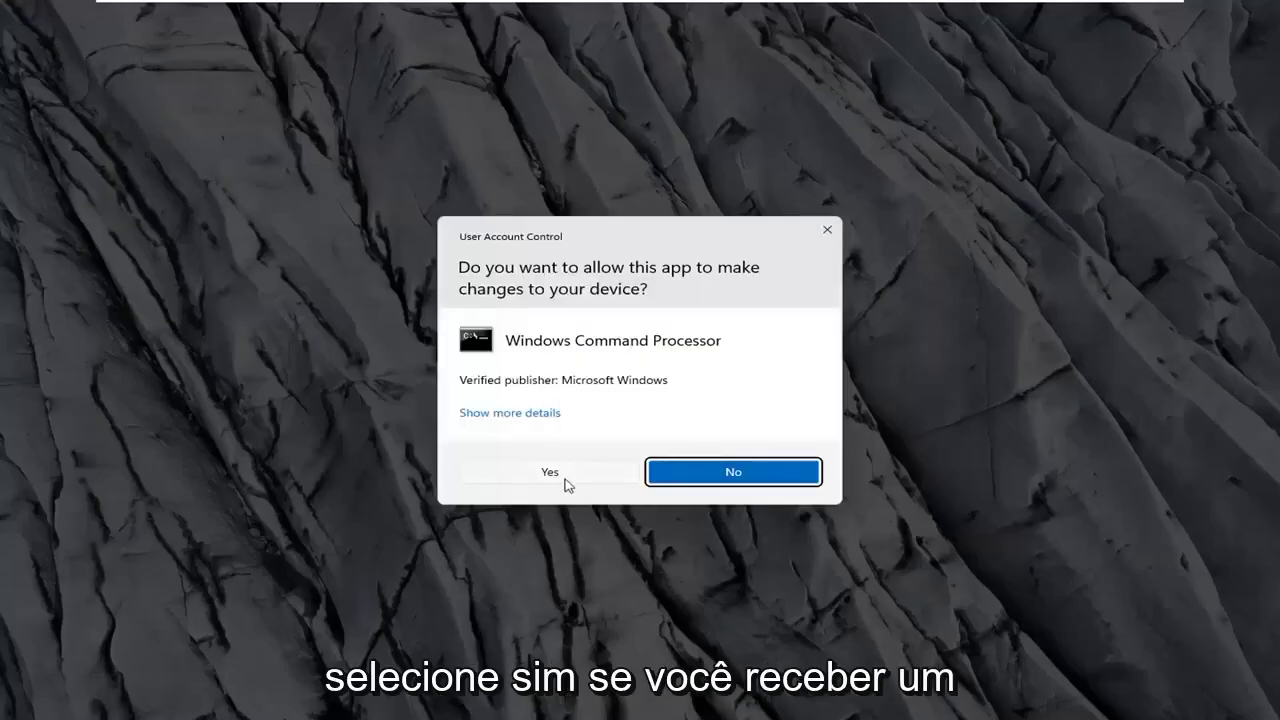
# Step: Approve the UAC prompt, then run ipconfig /flushdns and netsh winsock reset in Command Prompt
pyautogui.click(568, 478)
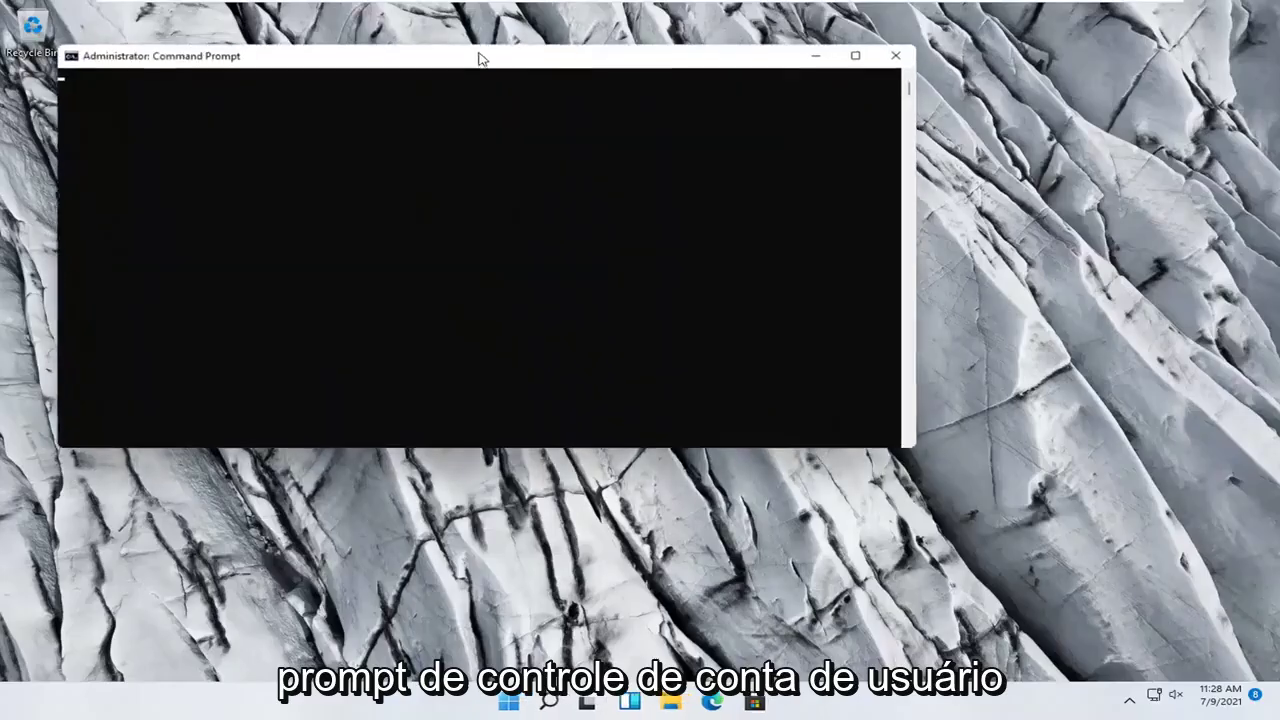
pyautogui.moveTo(486, 63); pyautogui.dragTo(655, 119)
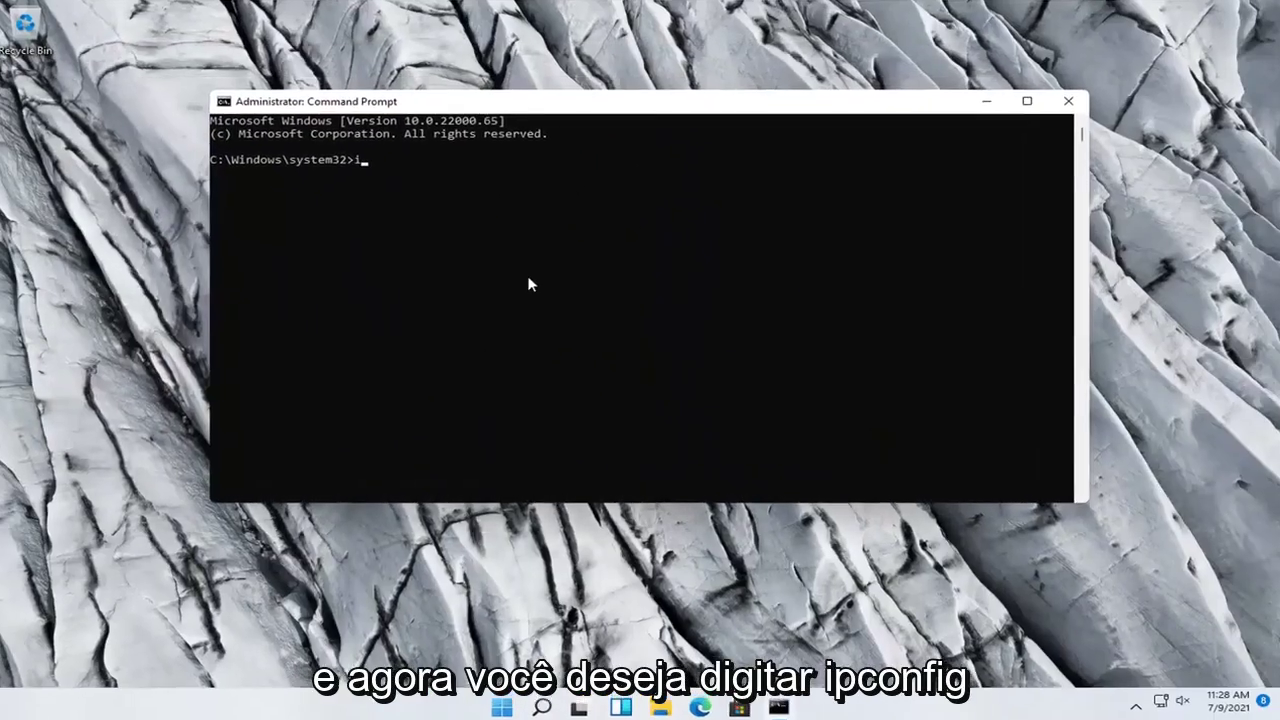
pyautogui.write('ipconfig /flsu')
pyautogui.press('BackSpace')
pyautogui.press('BackSpace')
pyautogui.write('u')
pyautogui.press('BackSpace')
pyautogui.write('ushdns')
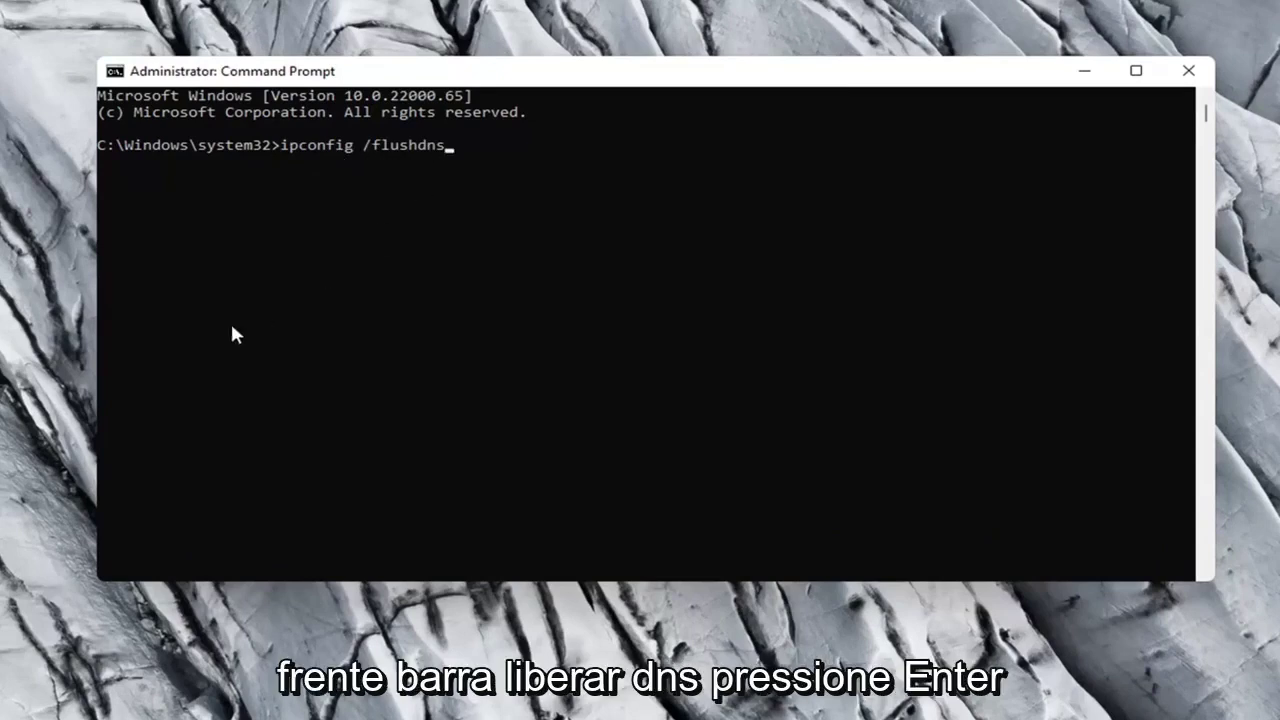
pyautogui.press('Return')
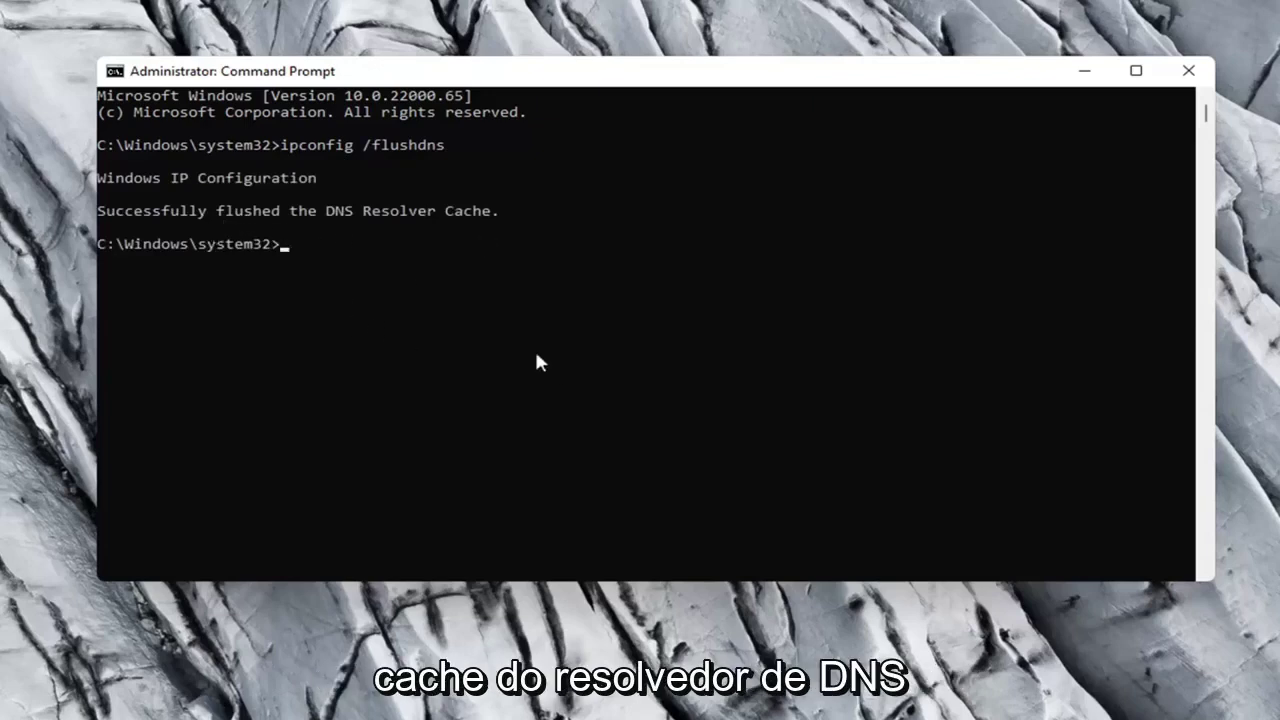
pyautogui.write('netsh w')
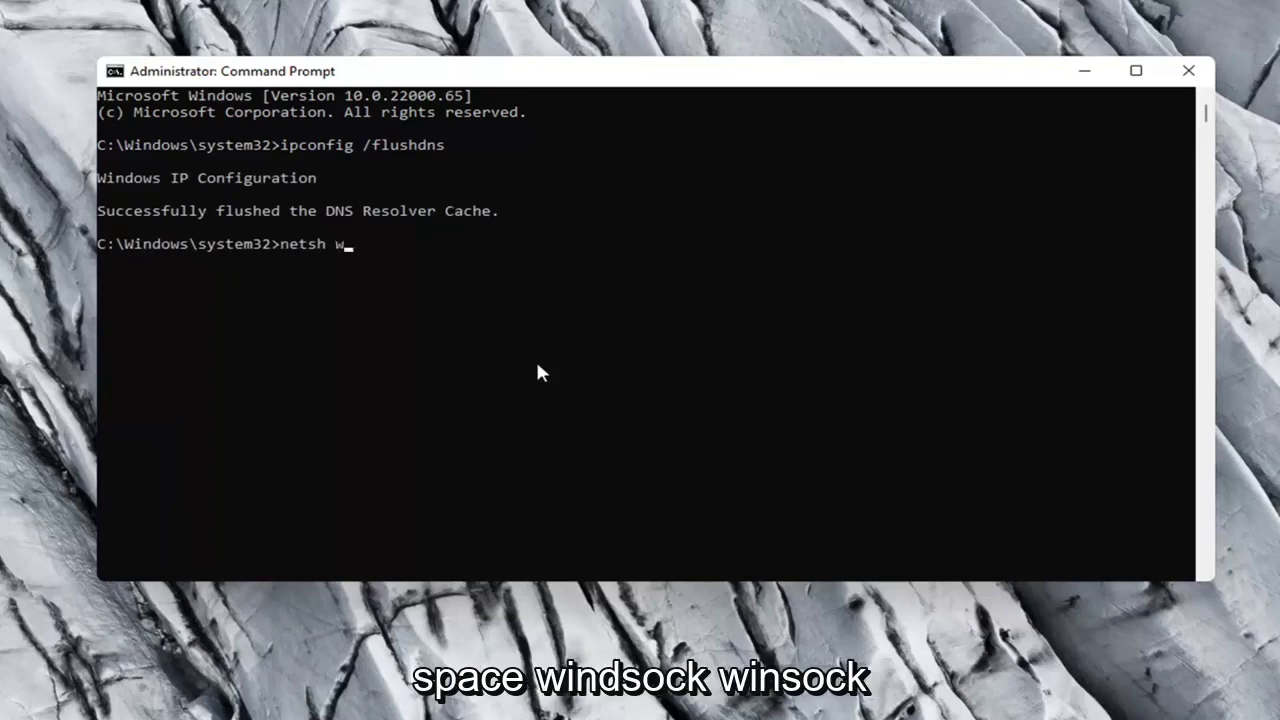
pyautogui.write('insock reset')
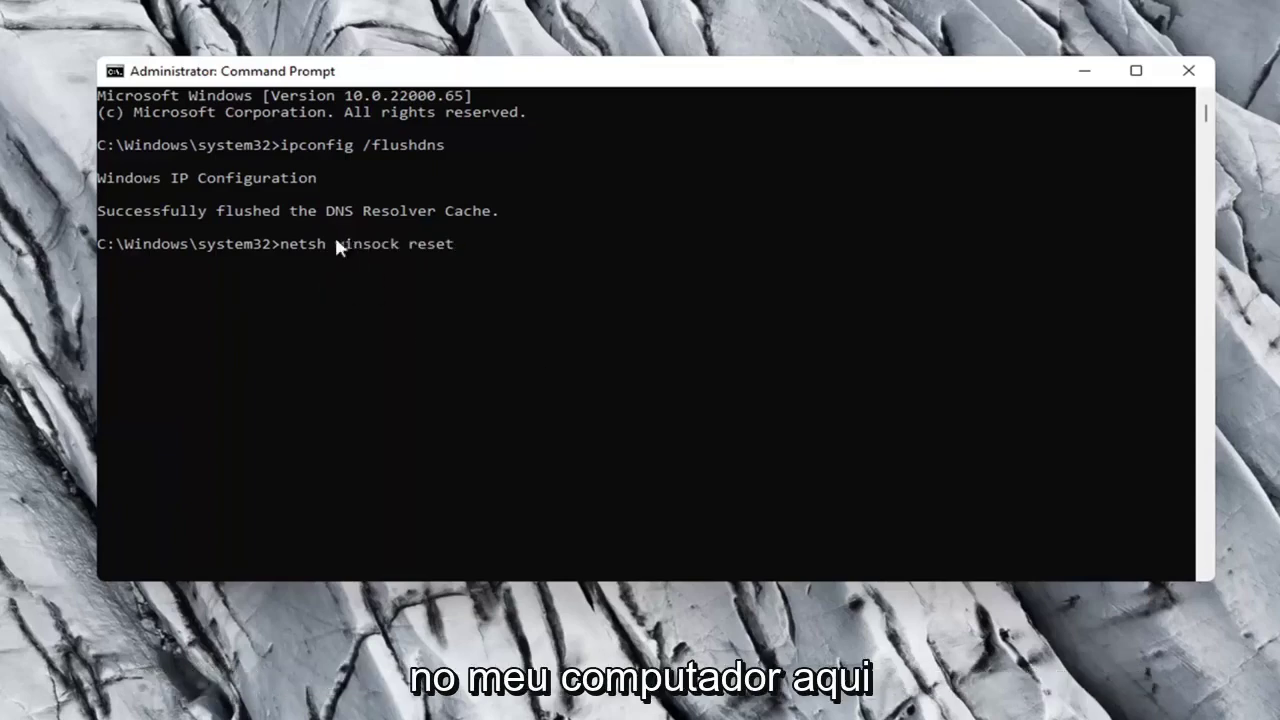
pyautogui.press('Return')
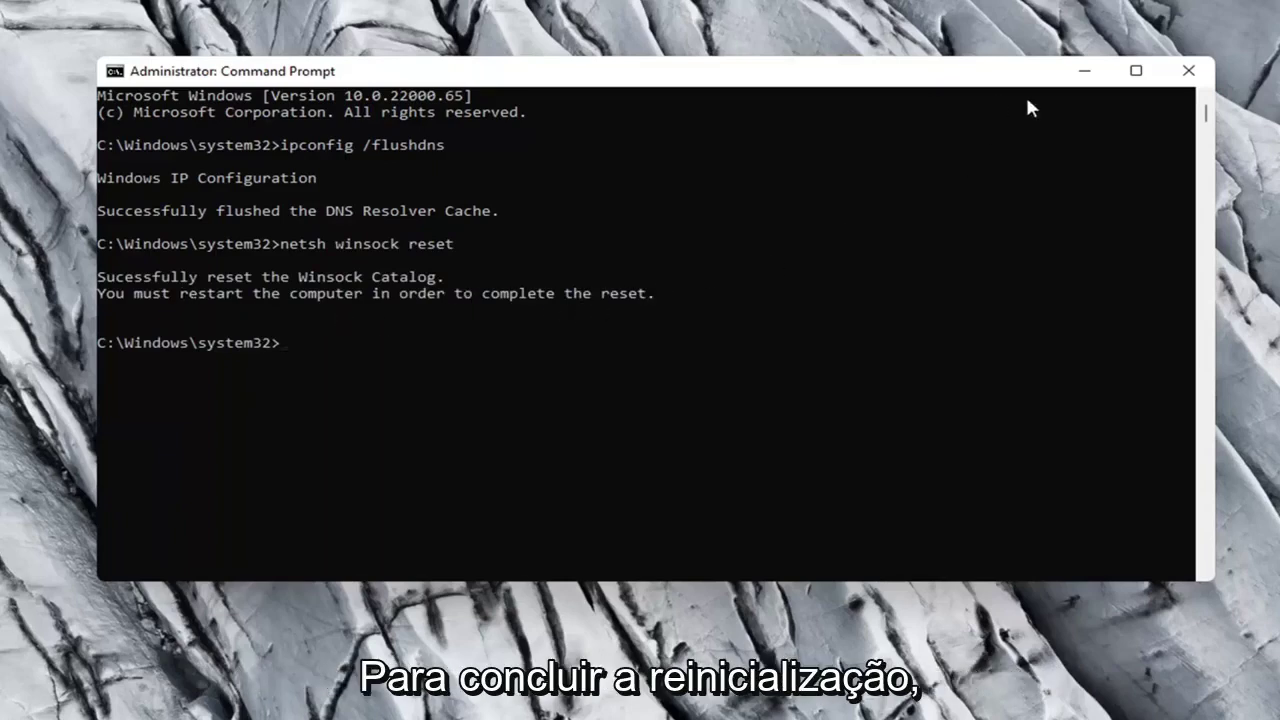
# Step: Close Command Prompt and restart Windows from the Start quick menu's Shut down or sign out options
pyautogui.click(1188, 70)
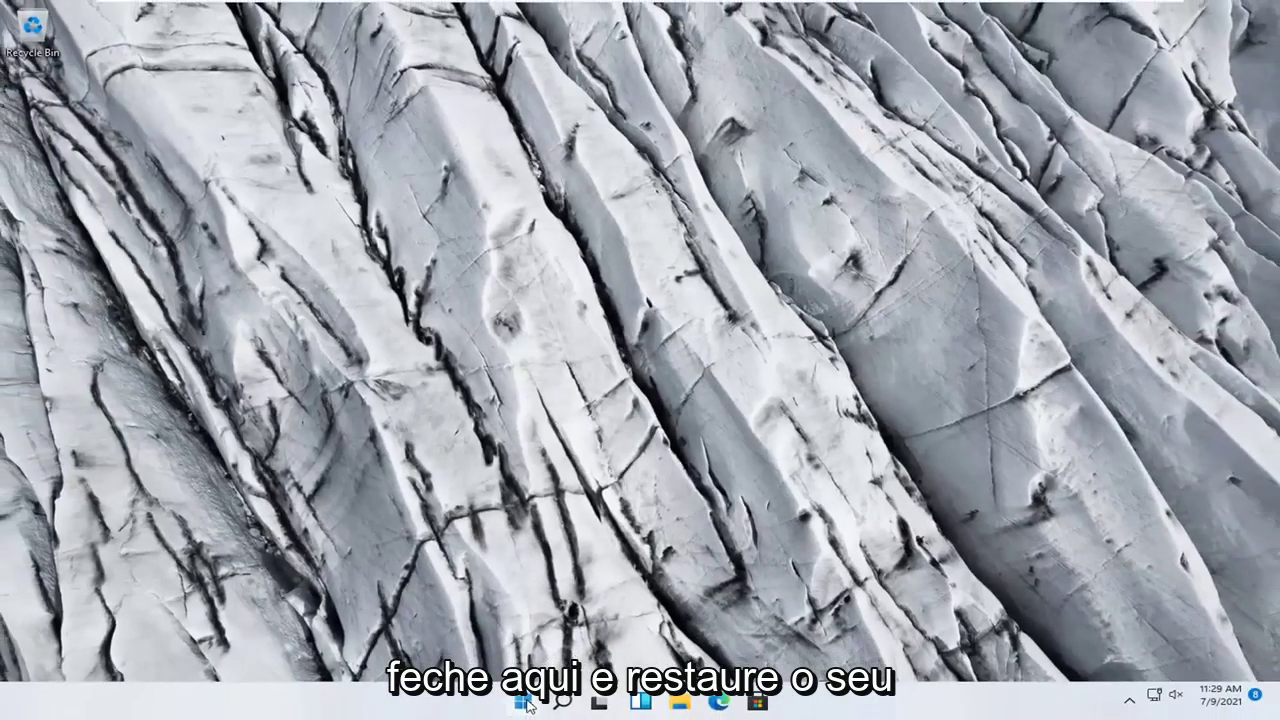
pyautogui.rightClick(528, 705)
pyautogui.moveTo(585, 640)
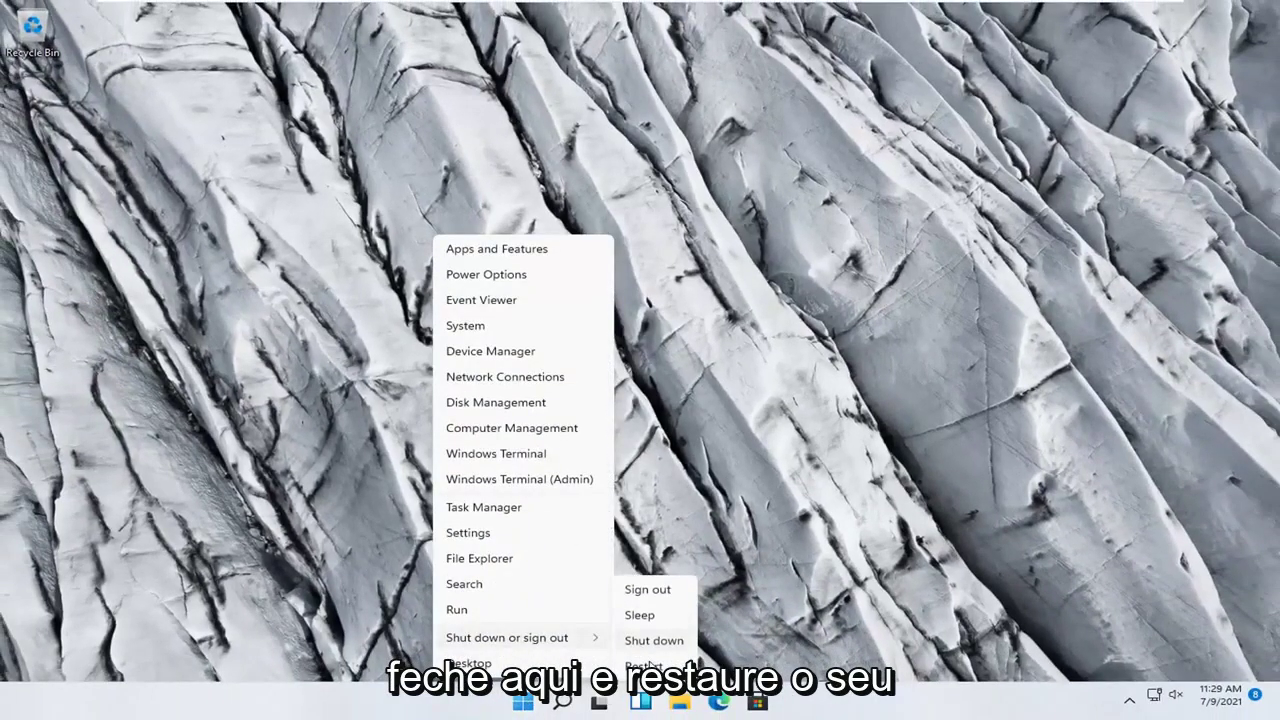
pyautogui.click(645, 666)
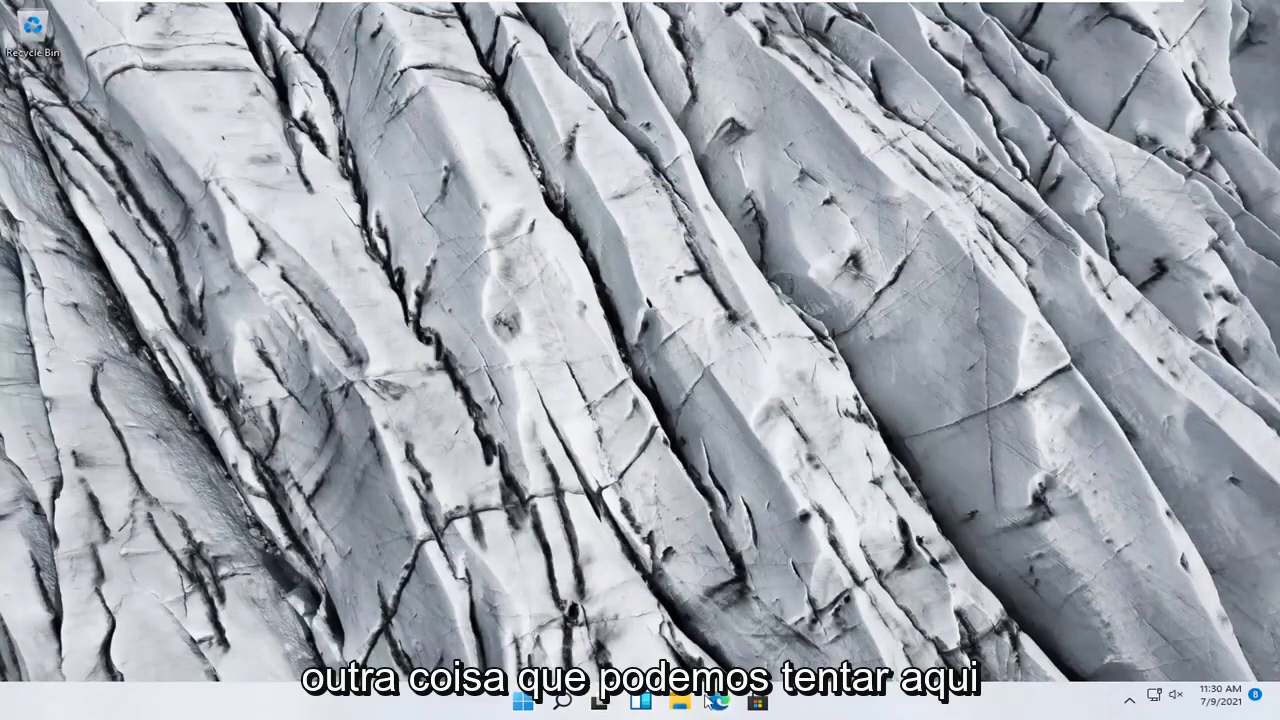
# Step: Reopen Settings and go to Network & internet > Advanced network settings > Network reset
pyautogui.rightClick(521, 704)
pyautogui.click(466, 533)
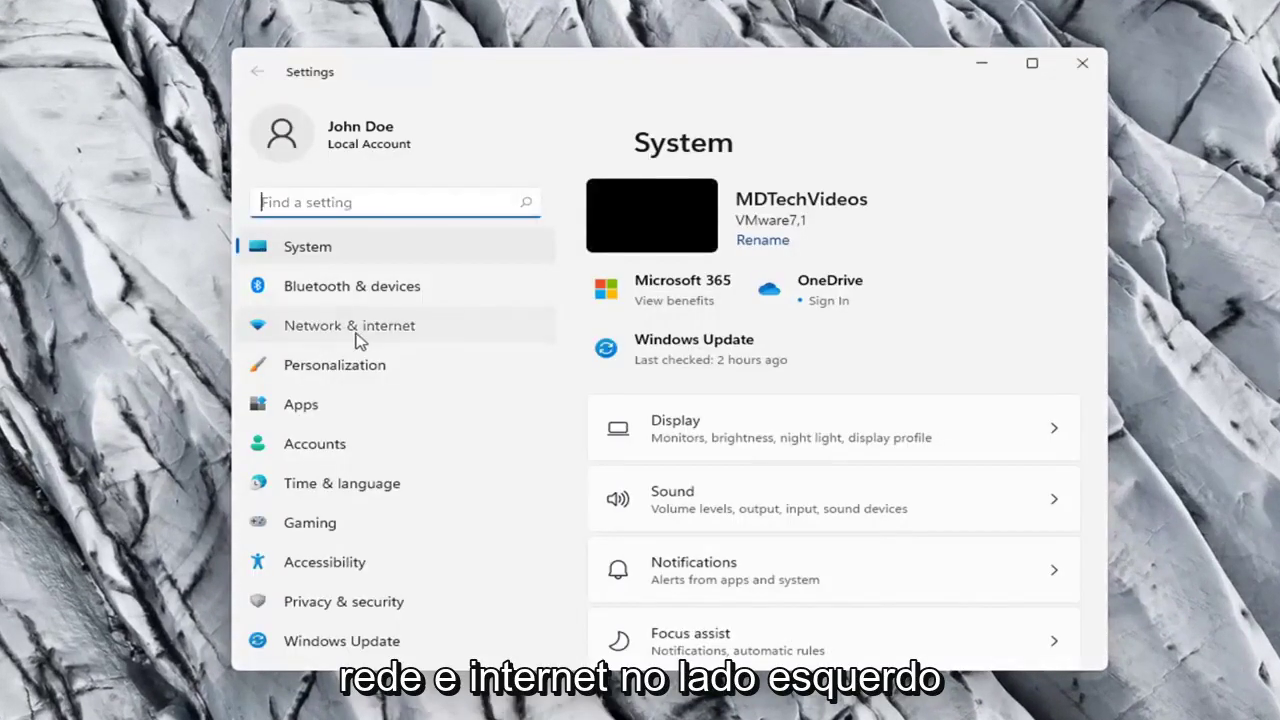
pyautogui.click(358, 338)
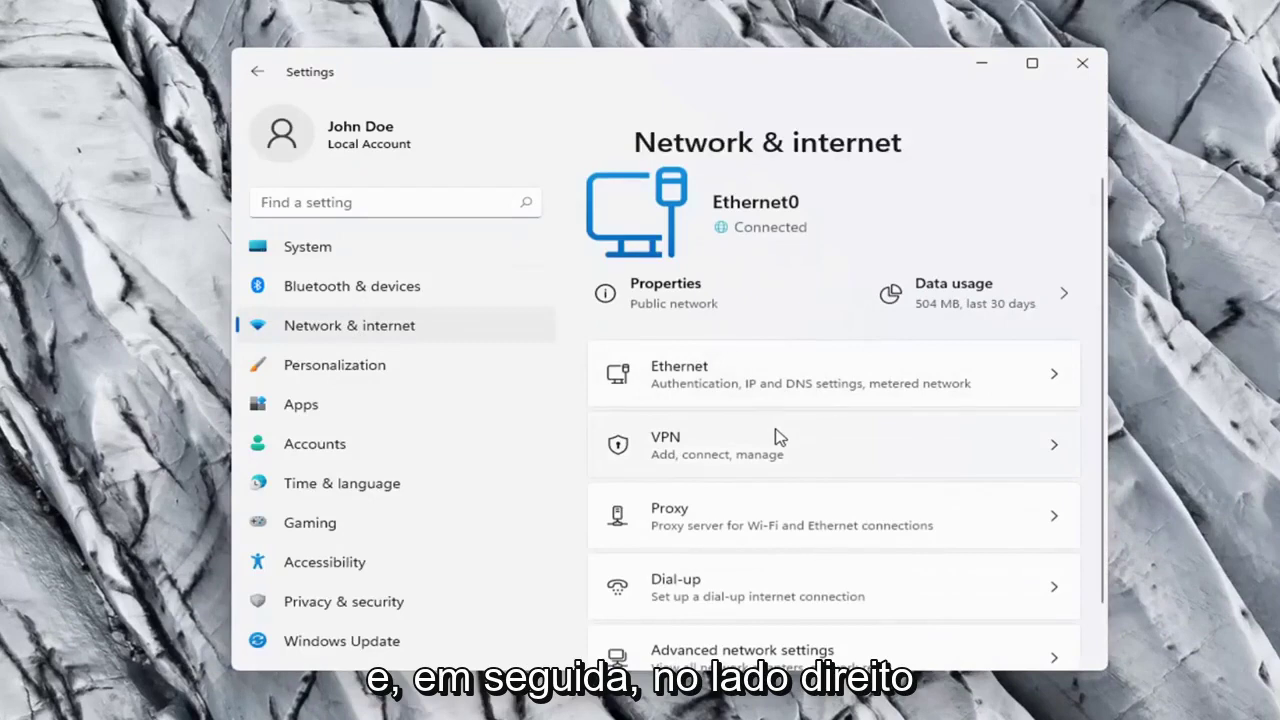
pyautogui.scroll(-1, 779, 437)
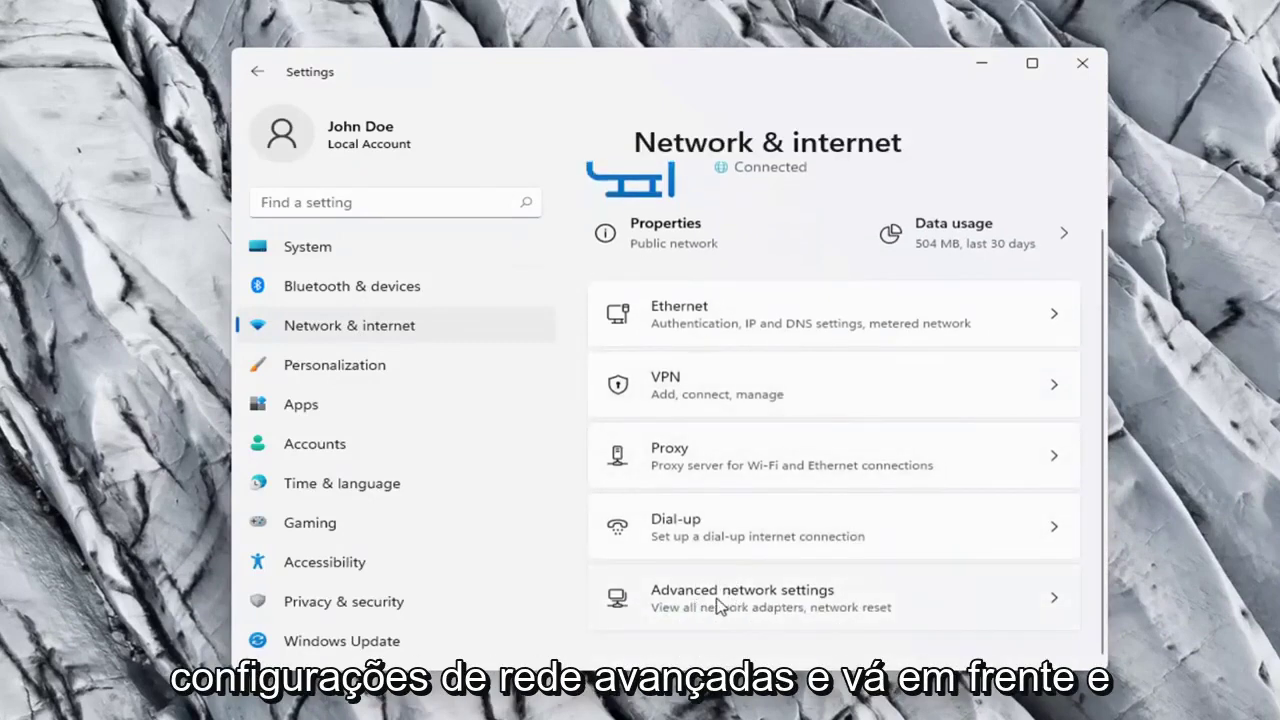
pyautogui.click(833, 604)
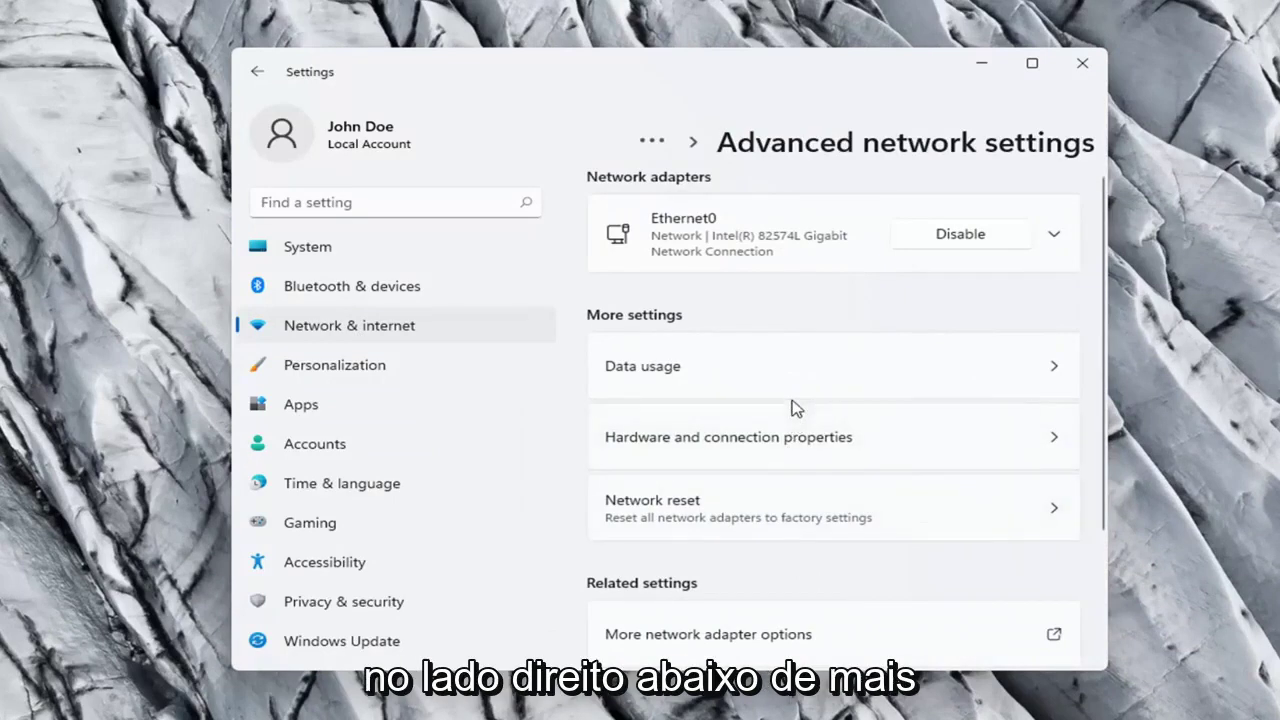
pyautogui.scroll(-3, 795, 407)
pyautogui.scroll(2, 660, 386)
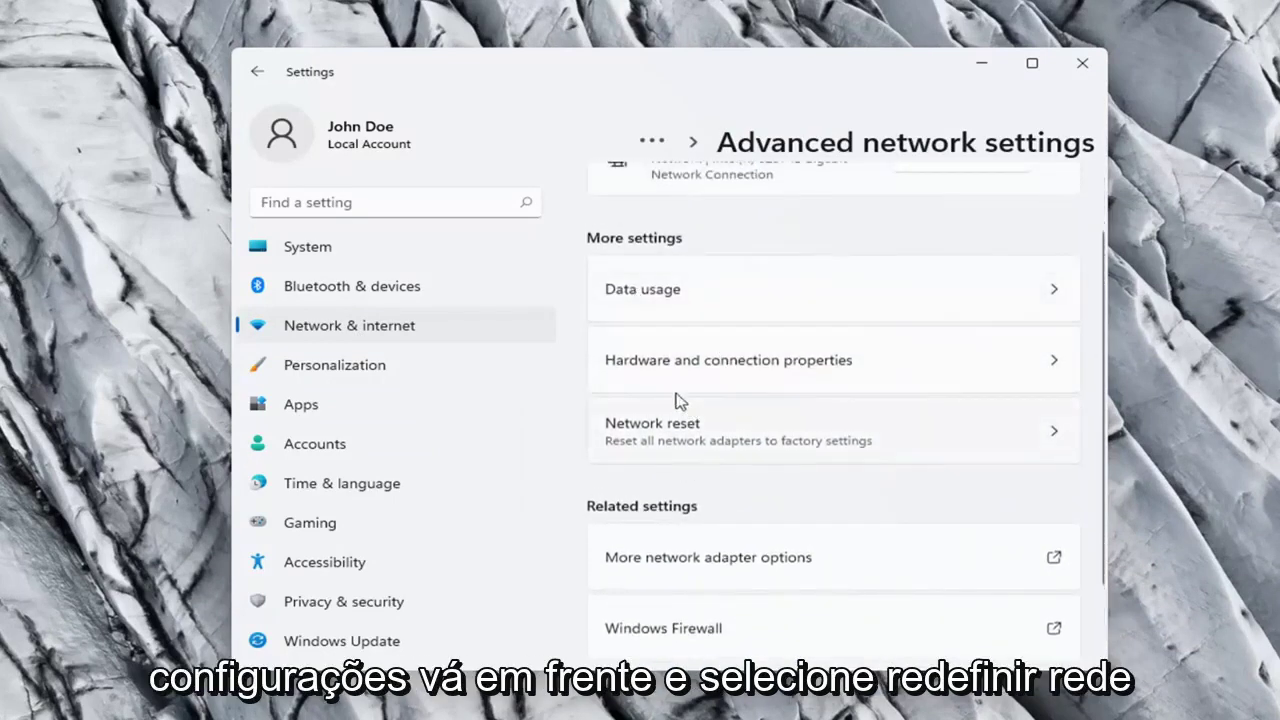
pyautogui.scroll(-1, 673, 398)
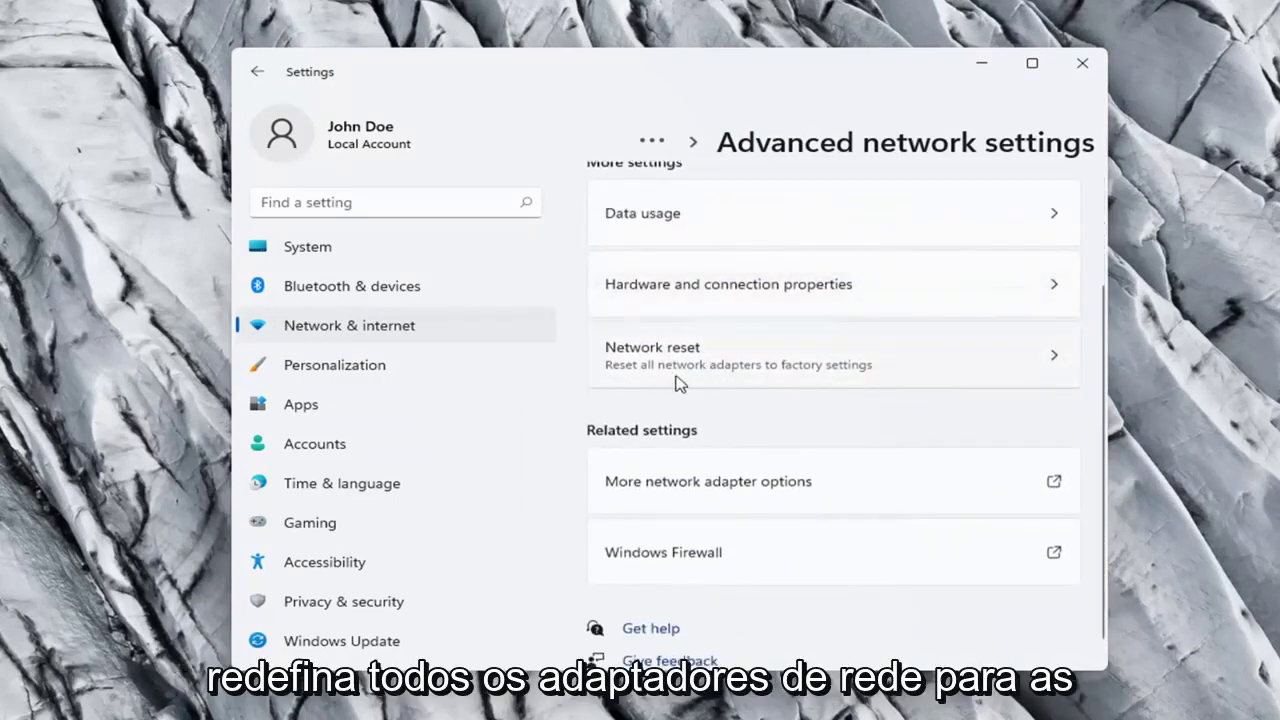
pyautogui.click(899, 378)
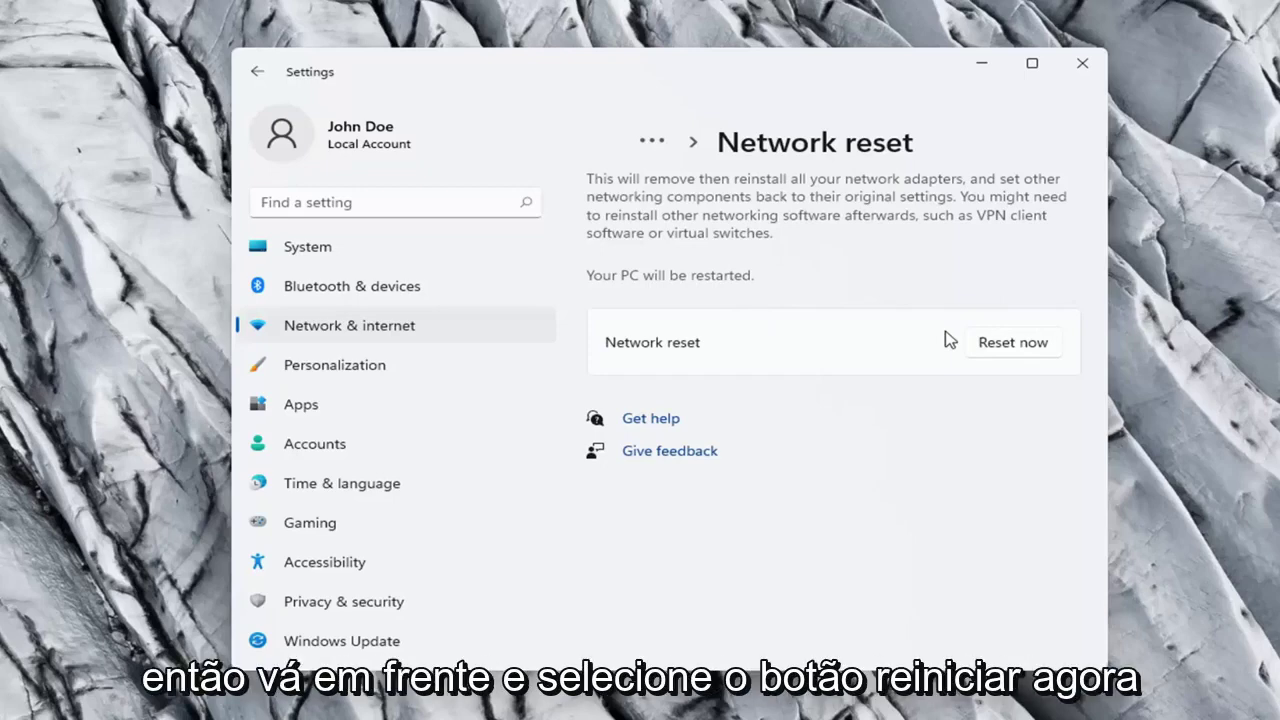
# Step: Choose Reset now, confirm with Yes, and dismiss the five-minute shutdown notice
pyautogui.click(1021, 347)
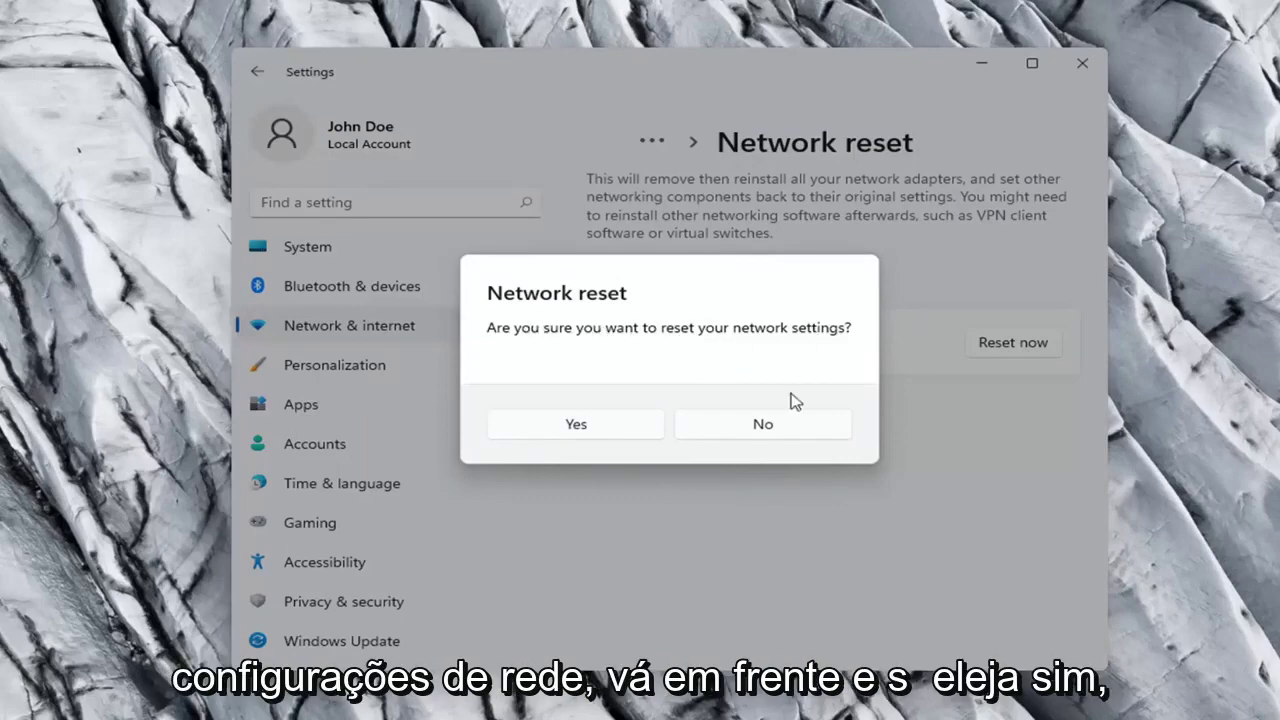
pyautogui.click(590, 433)
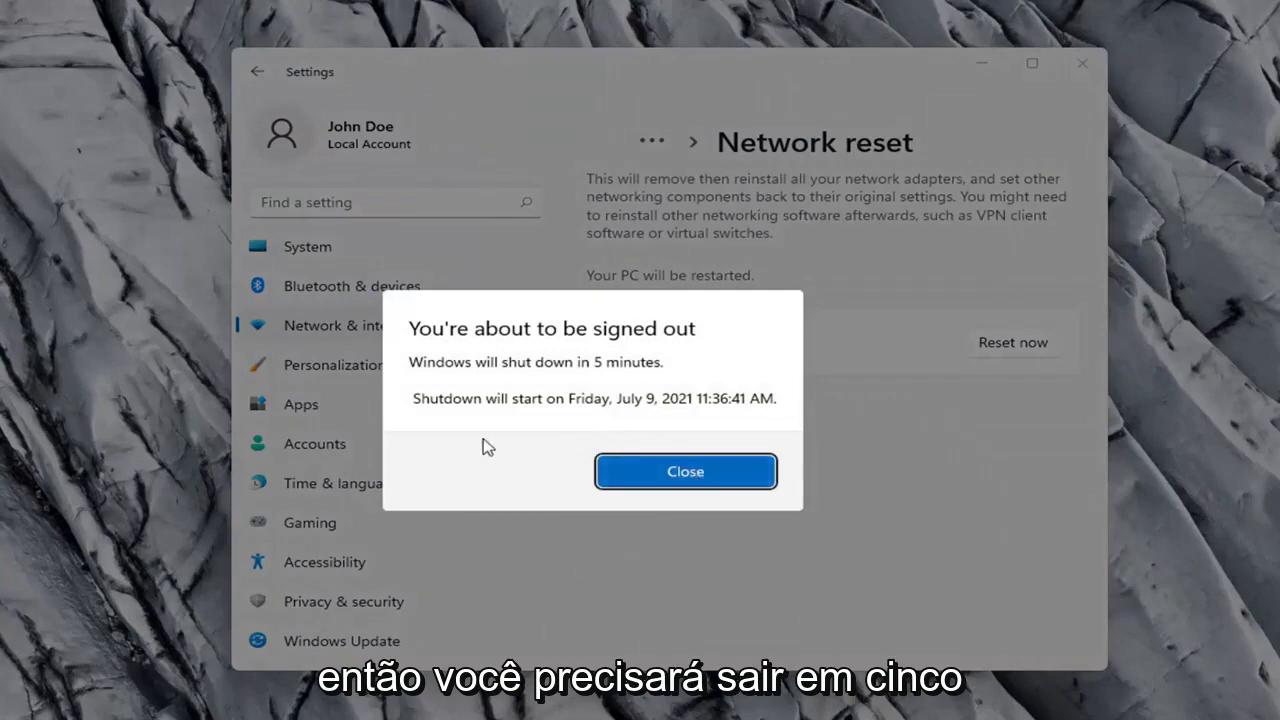
pyautogui.click(671, 471)
# Step: Close Settings and expand Shut down or sign out in the Start quick menu
pyautogui.click(1066, 64)
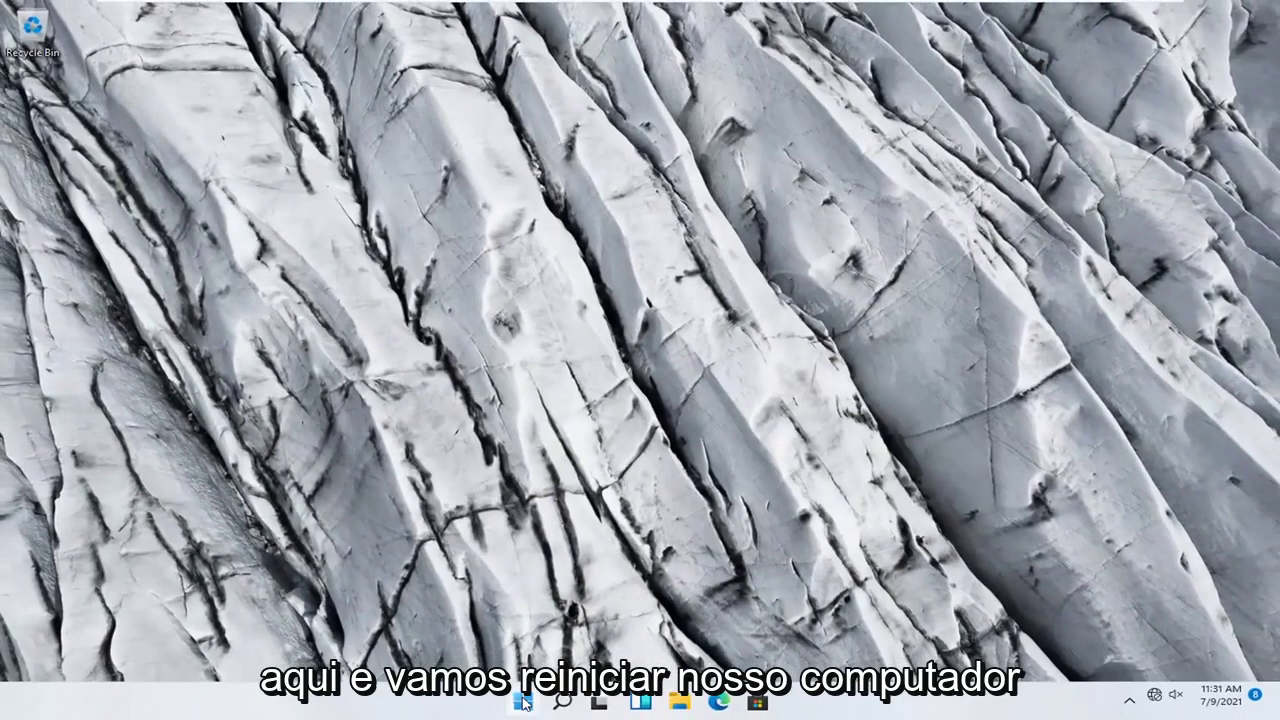
pyautogui.rightClick(522, 702)
pyautogui.moveTo(525, 638)
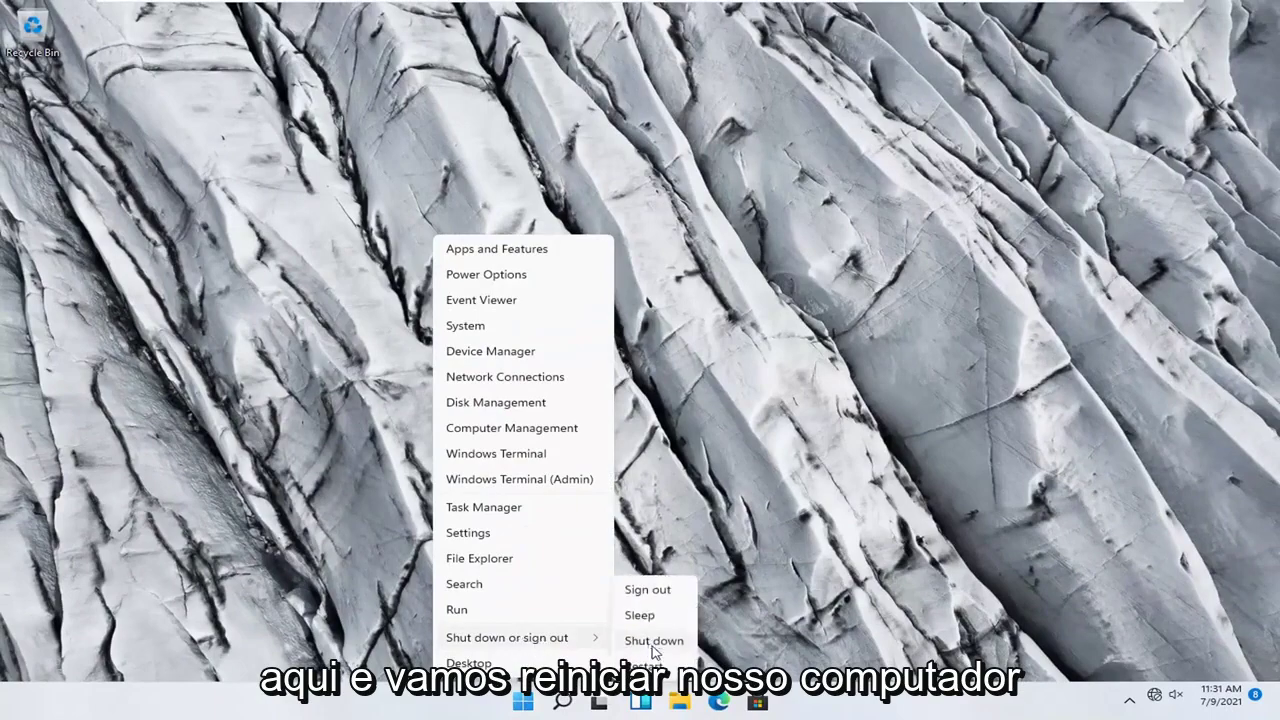